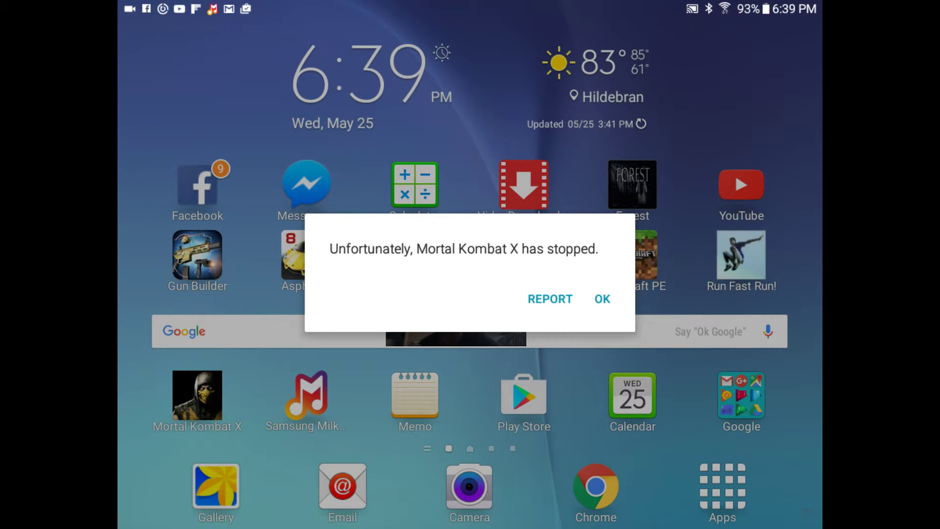
# - Acknowledge the 'Unfortunately, Mortal Kombat X has stopped' crash dialog with OK
pyautogui.click(603, 298)
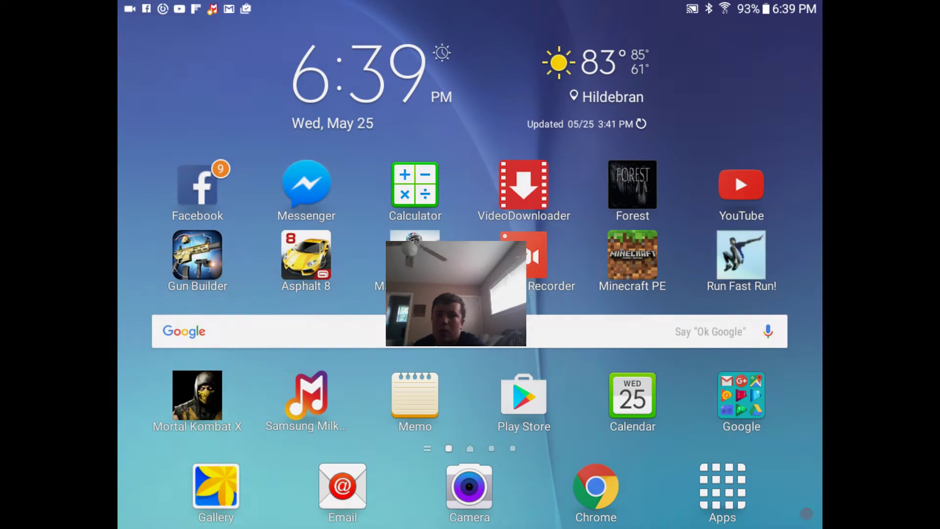